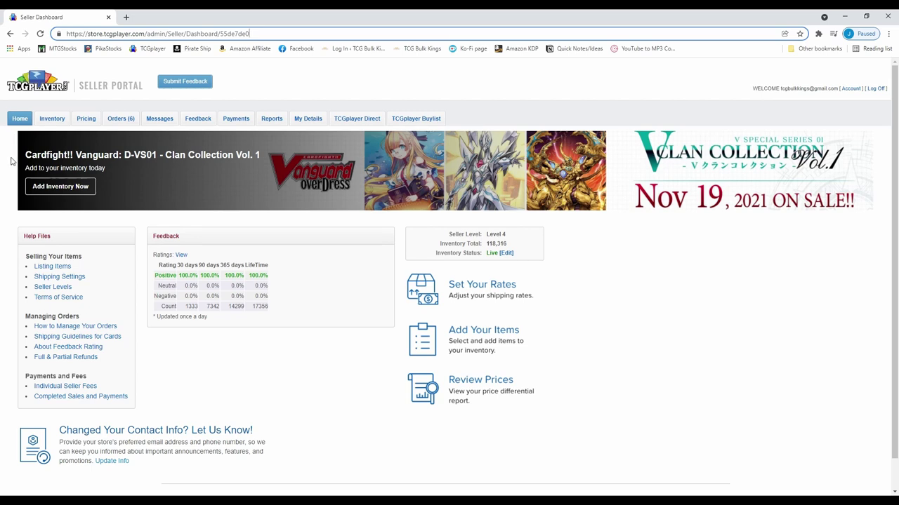
# Open the pricing page, choose the Core Set 2021 set for Magic, and show the advanced filters.
pyautogui.click(86, 118)
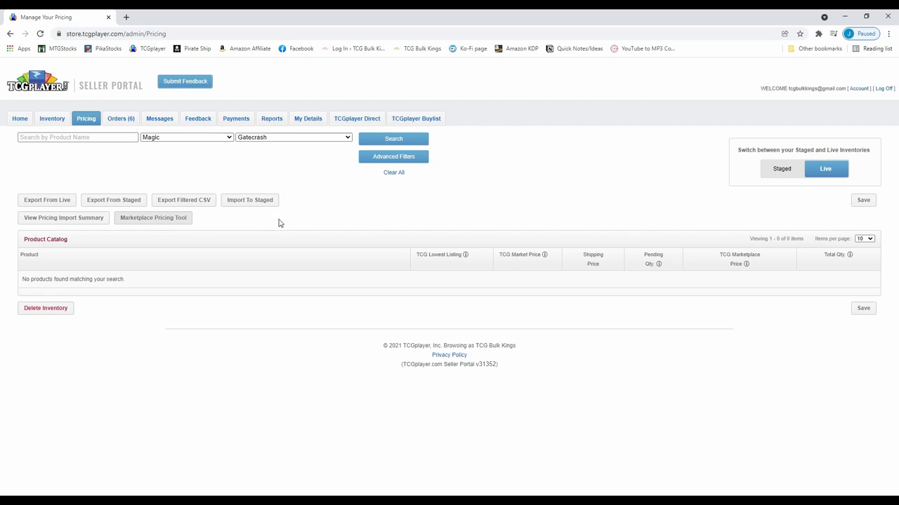
pyautogui.write('core')
pyautogui.click(372, 160)
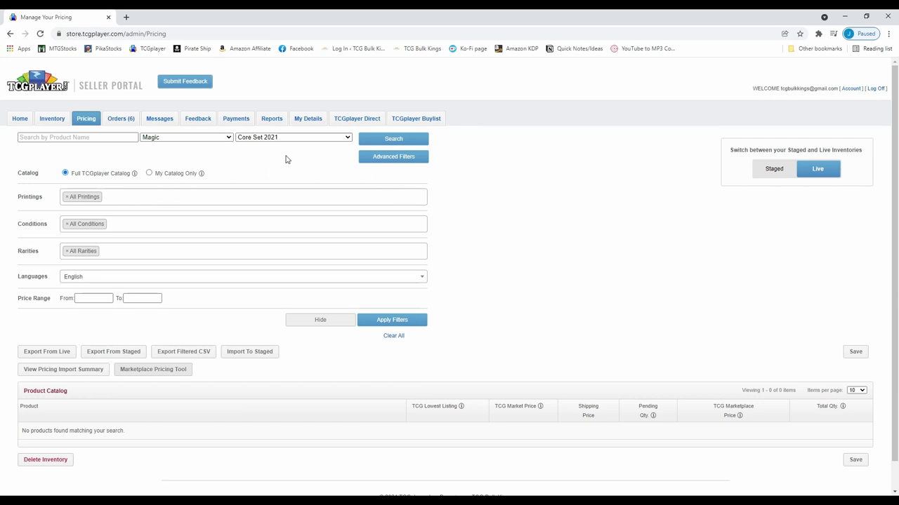
# Filter the catalog to Normal printings in Near Mint condition and show 500 items per page.
pyautogui.click(99, 202)
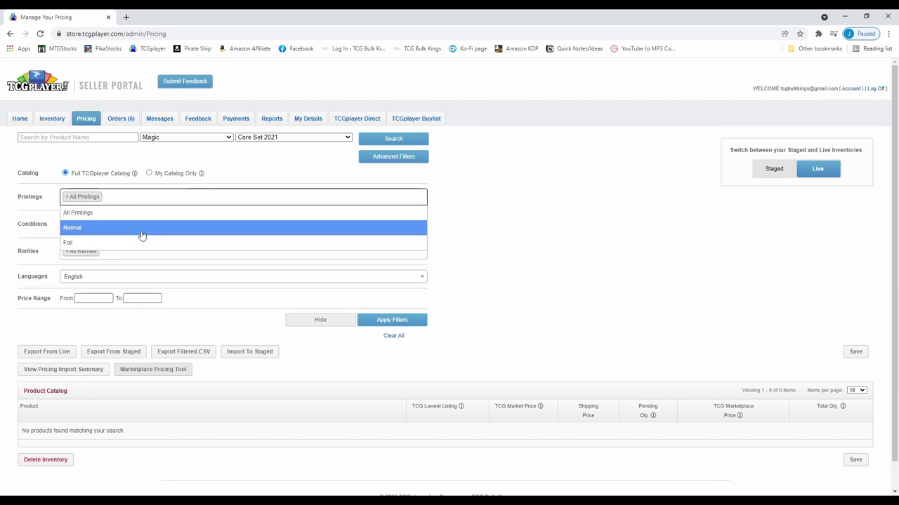
pyautogui.click(99, 229)
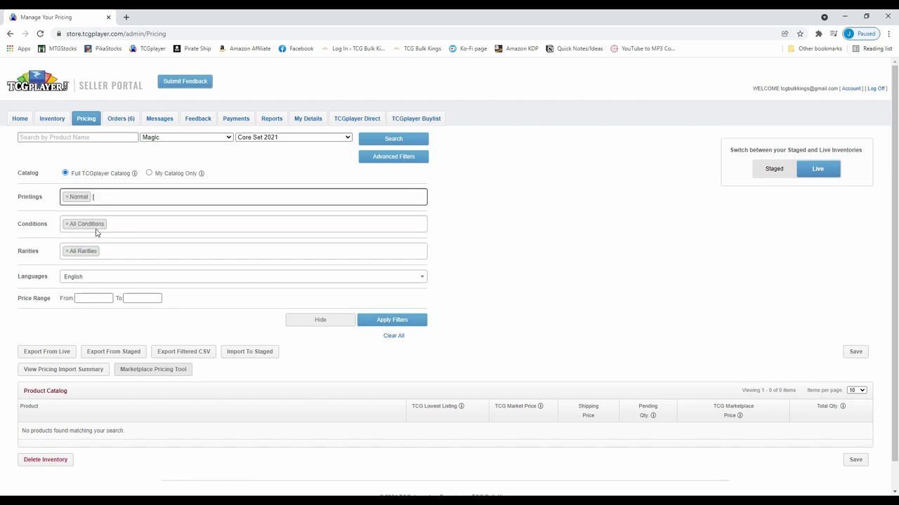
pyautogui.click(99, 231)
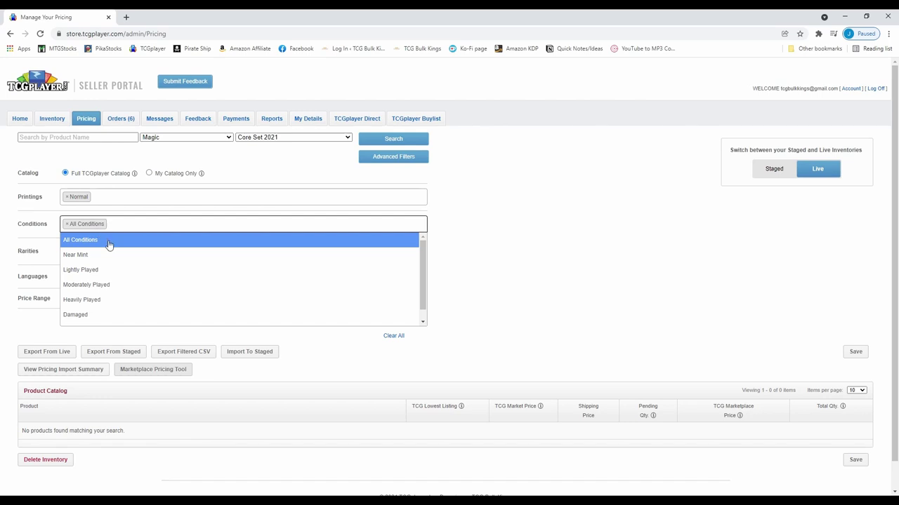
pyautogui.click(105, 255)
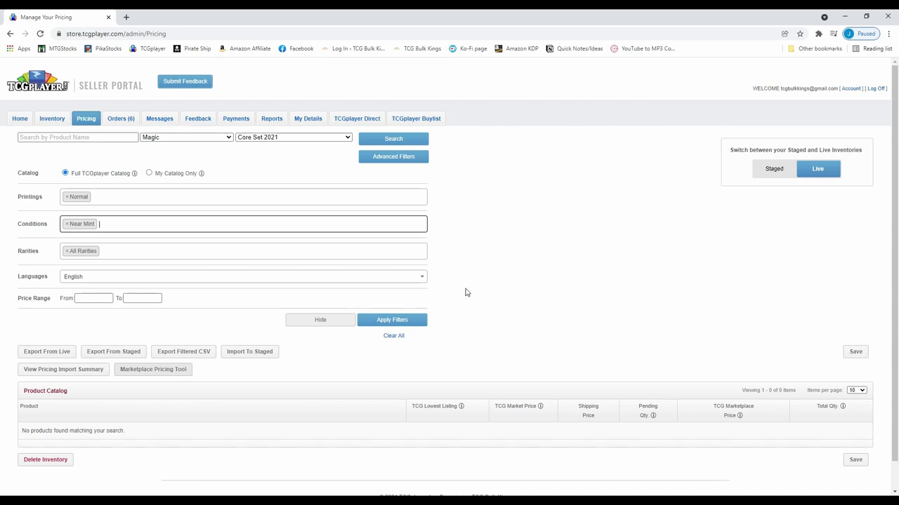
pyautogui.click(404, 322)
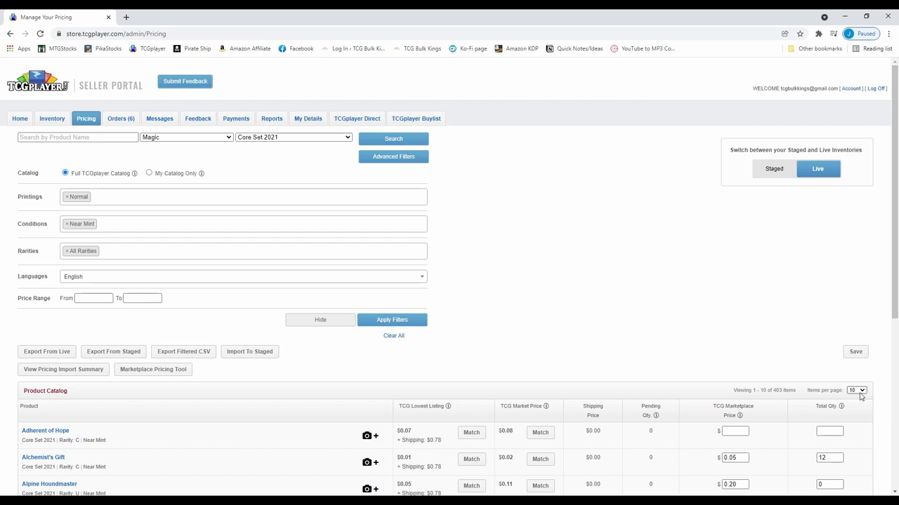
pyautogui.click(857, 433)
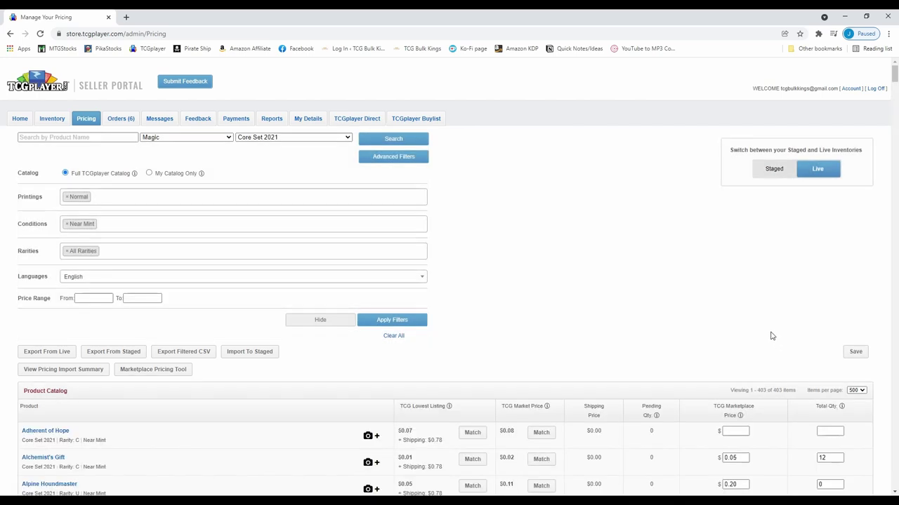
# Examine the Core Set 2021 catalog rows, comparing lowest listings and market prices with the store's own prices and quantities.
pyautogui.scroll(-3, 770, 336)
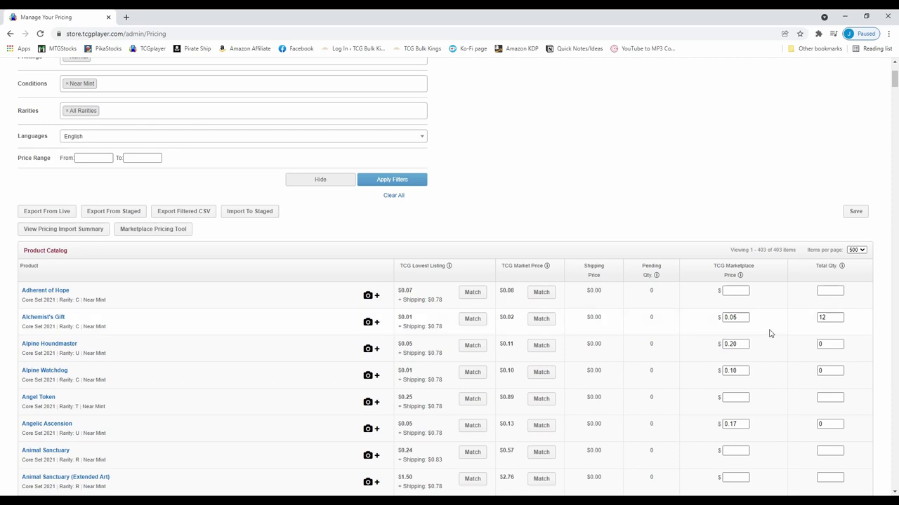
pyautogui.scroll(3, 765, 337)
pyautogui.scroll(-1, 702, 323)
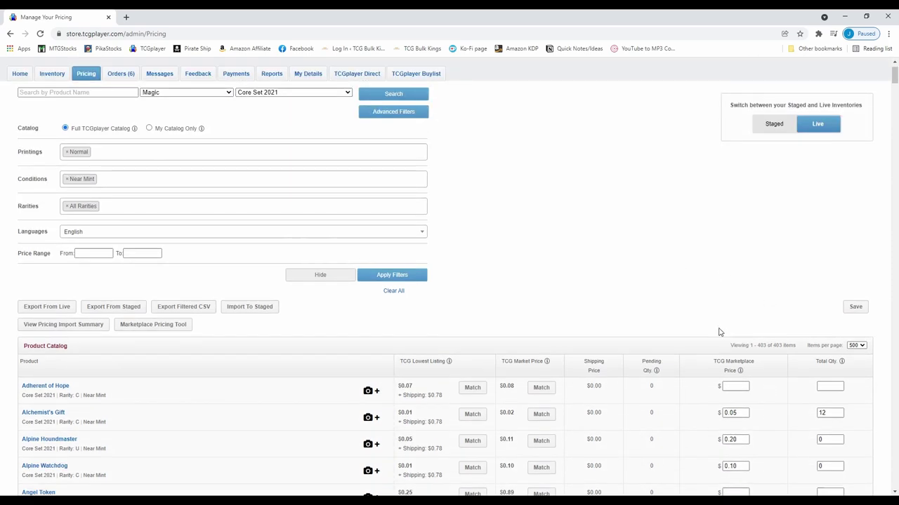
pyautogui.scroll(-4, 777, 345)
pyautogui.scroll(-2, 777, 347)
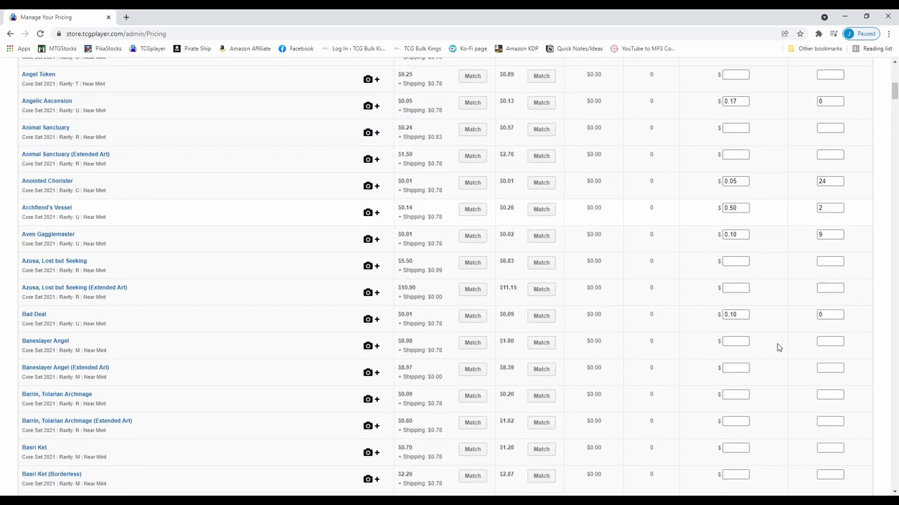
pyautogui.scroll(1, 777, 345)
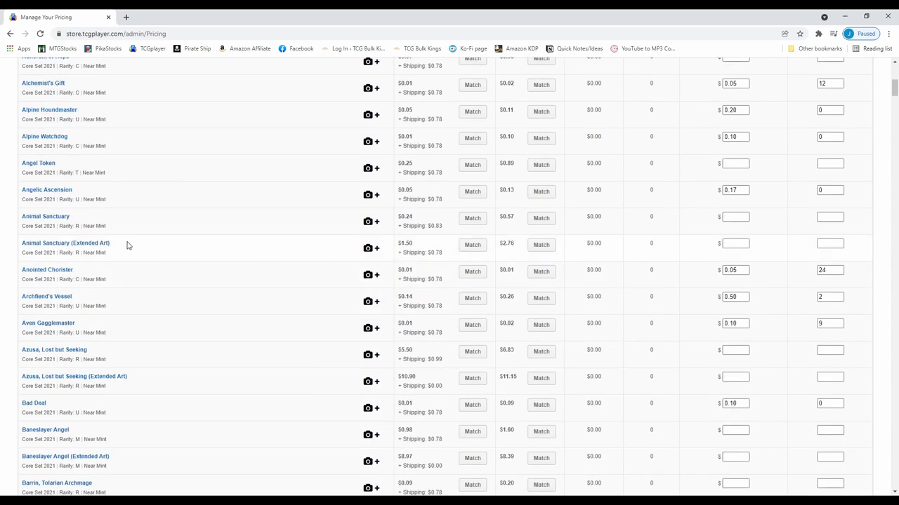
pyautogui.scroll(5, 780, 309)
pyautogui.scroll(-1, 779, 309)
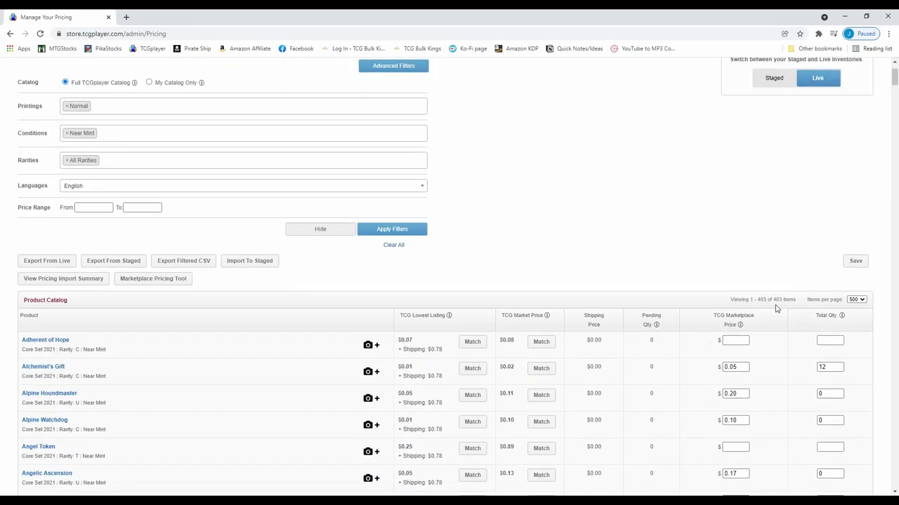
pyautogui.scroll(-1, 777, 309)
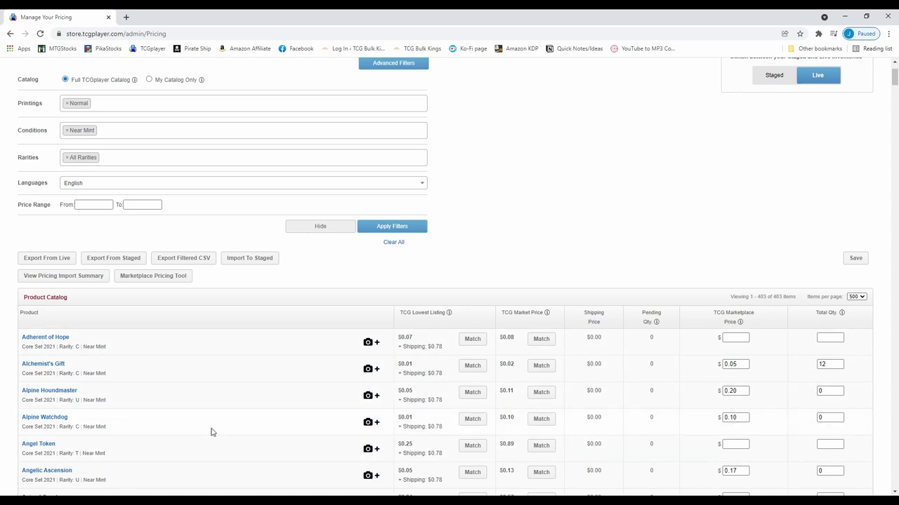
pyautogui.scroll(-10, 211, 431)
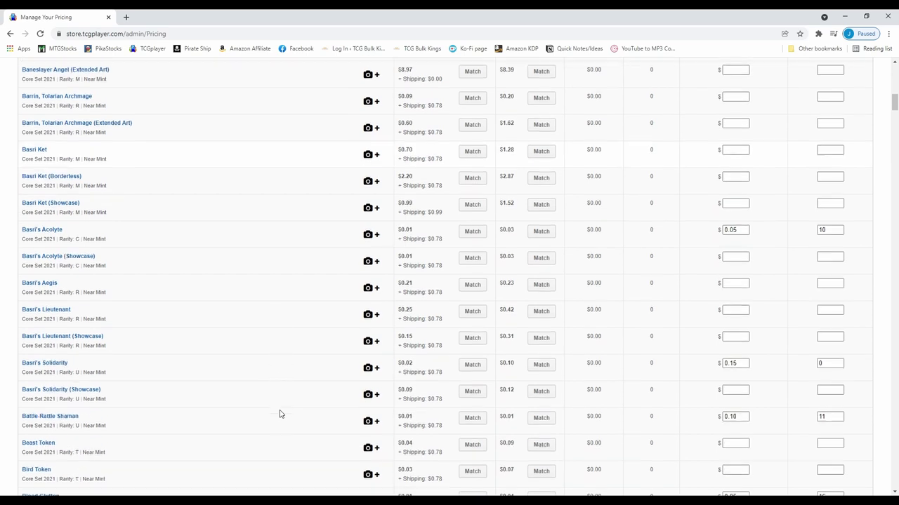
pyautogui.scroll(-15, 280, 414)
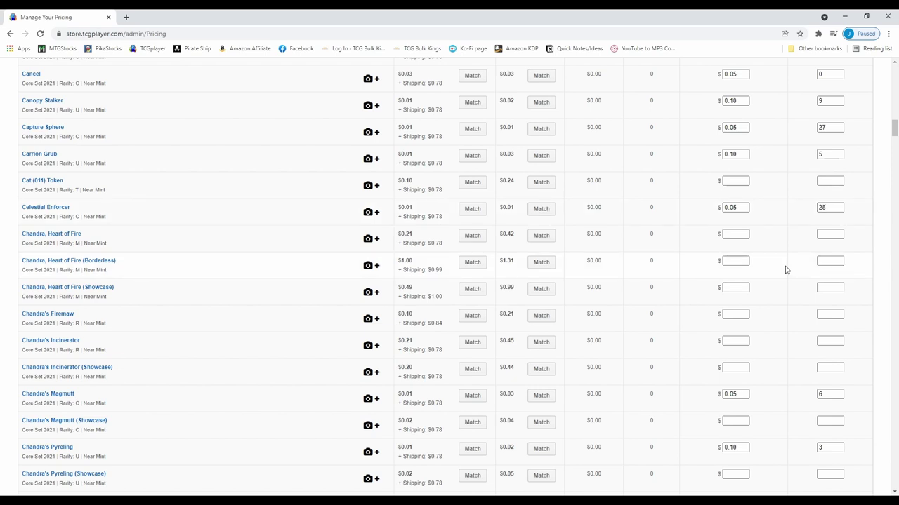
pyautogui.scroll(-3, 215, 264)
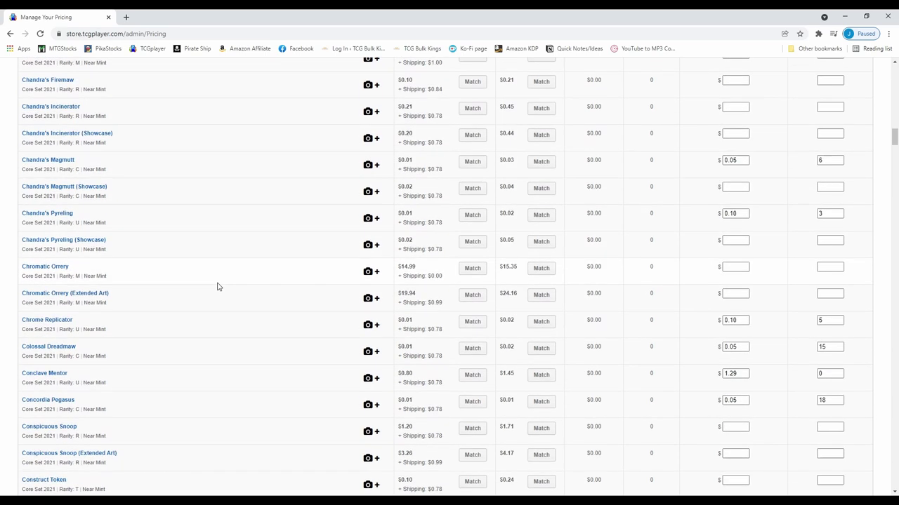
pyautogui.scroll(-4, 217, 286)
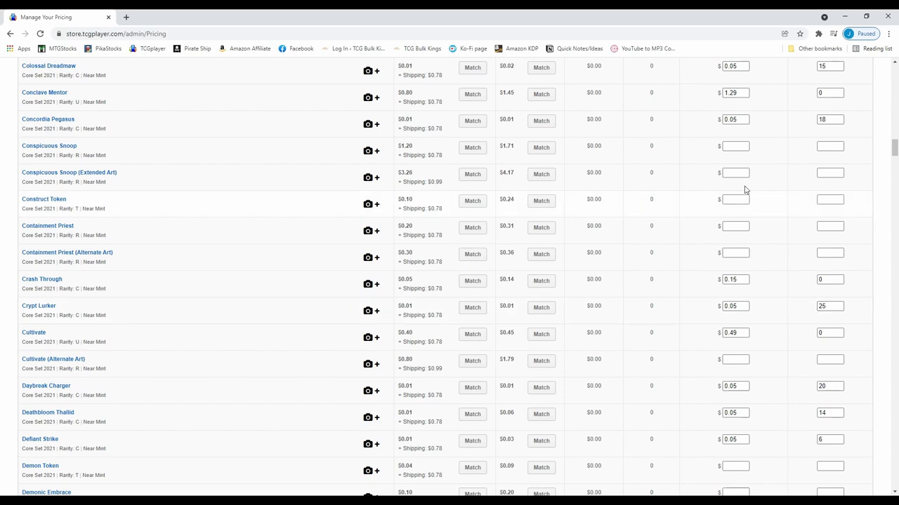
pyautogui.scroll(-3, 269, 401)
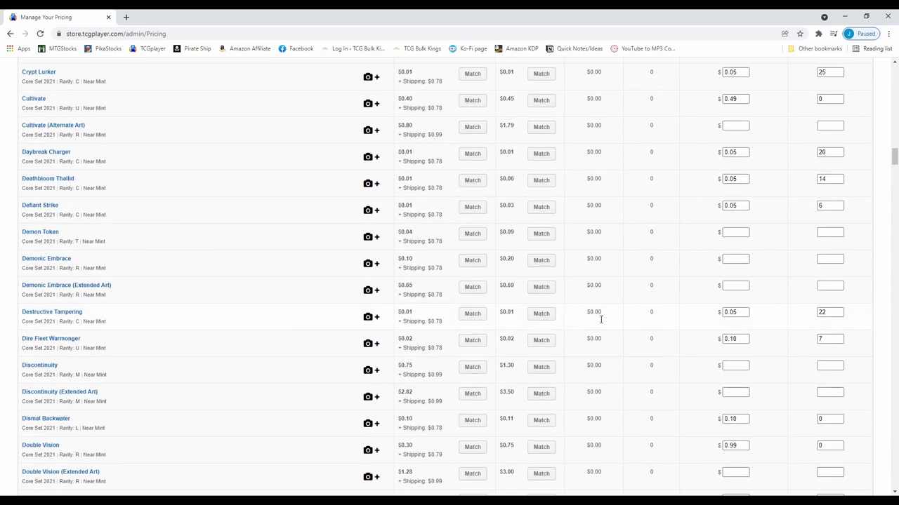
# Match Experimental Overload's marketplace price to its lowest listing and set its total quantity to 1.
pyautogui.click(841, 314)
pyautogui.scroll(-6, 455, 345)
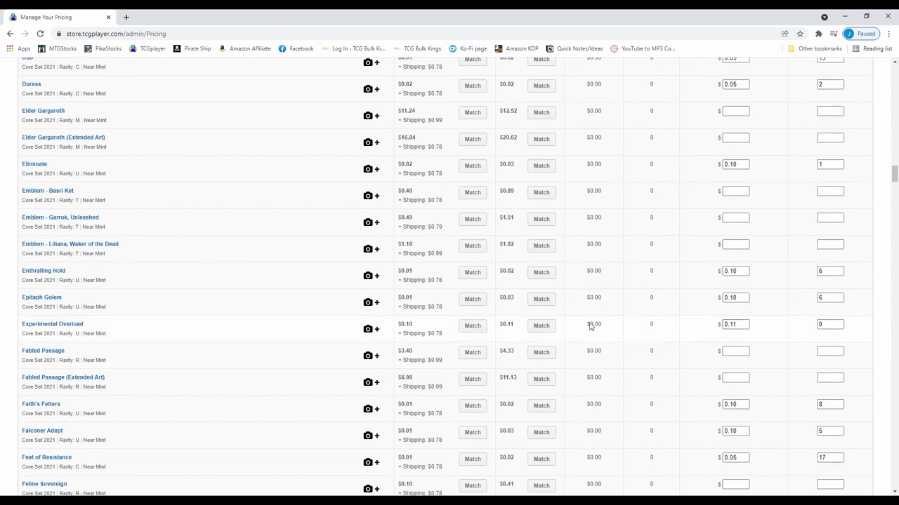
pyautogui.click(483, 326)
pyautogui.scroll(-3, 517, 329)
pyautogui.click(835, 309)
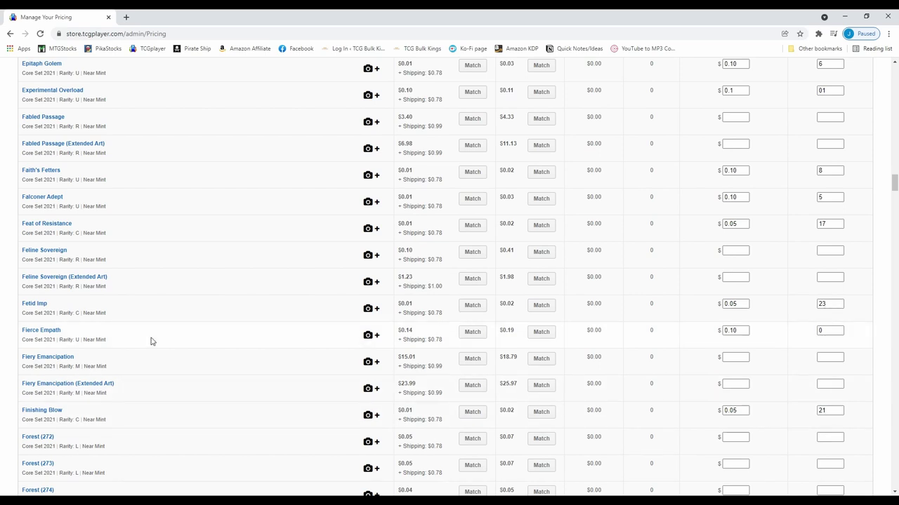
# Set Fungal Rebirth's total quantity to 1.
pyautogui.scroll(-4, 150, 341)
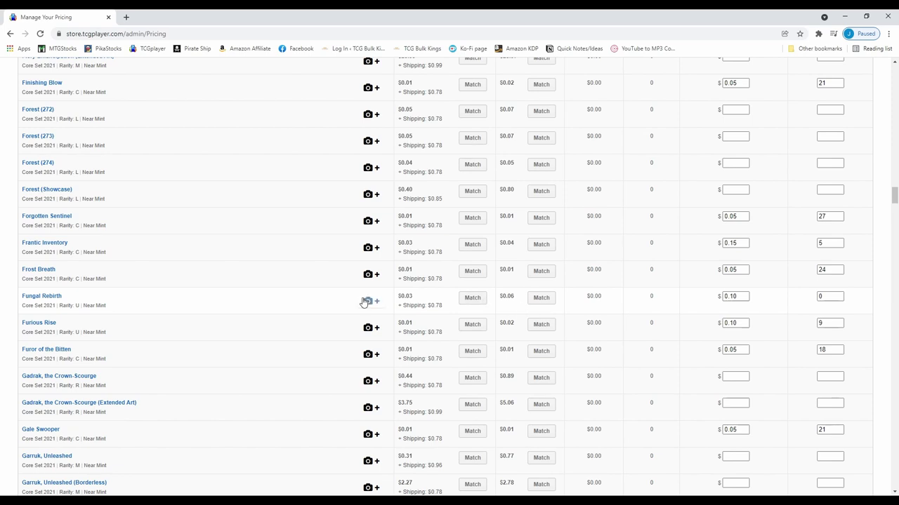
pyautogui.click(829, 297)
pyautogui.write('1')
pyautogui.scroll(-7, 277, 381)
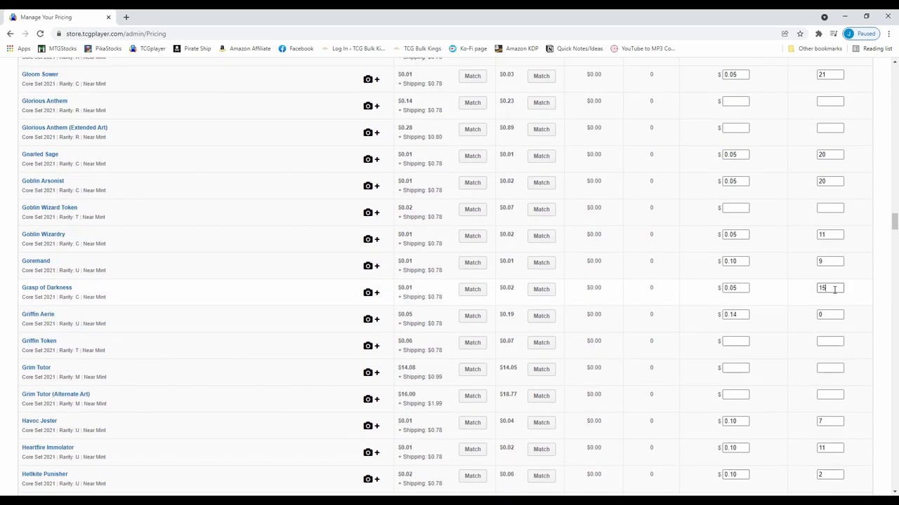
# Open the Igneous Cur product page in a separate browser tab and switch to it.
pyautogui.scroll(-6, 264, 188)
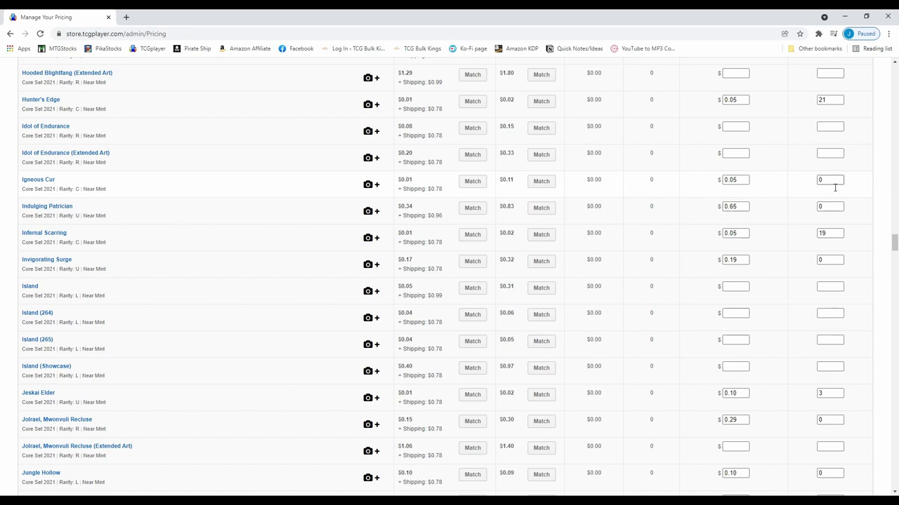
pyautogui.middleClick(62, 184)
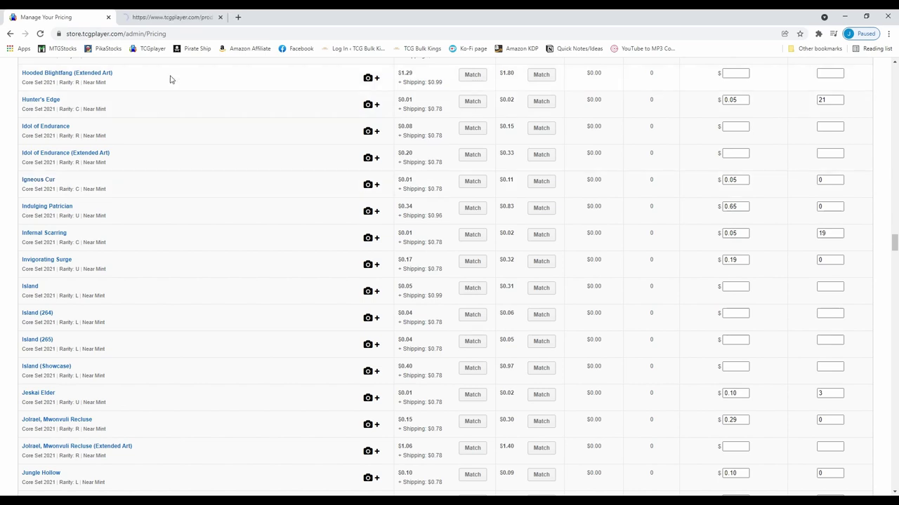
pyautogui.click(176, 18)
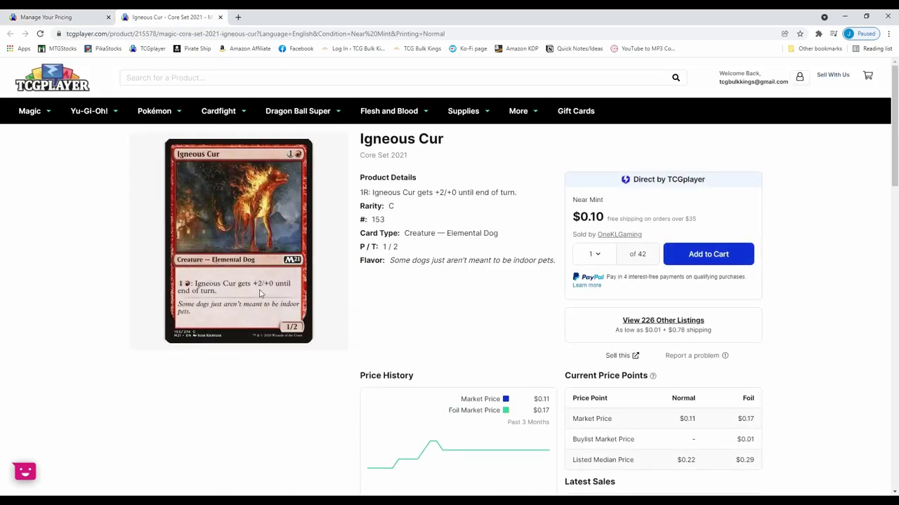
# Examine Igneous Cur's price history, latest sales and competing Near Mint seller listings.
pyautogui.scroll(-10, 353, 348)
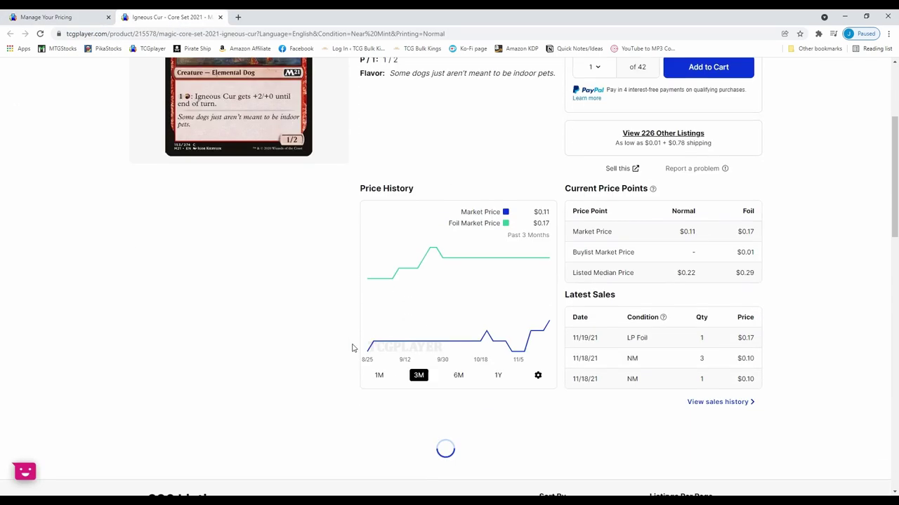
pyautogui.scroll(-2, 353, 349)
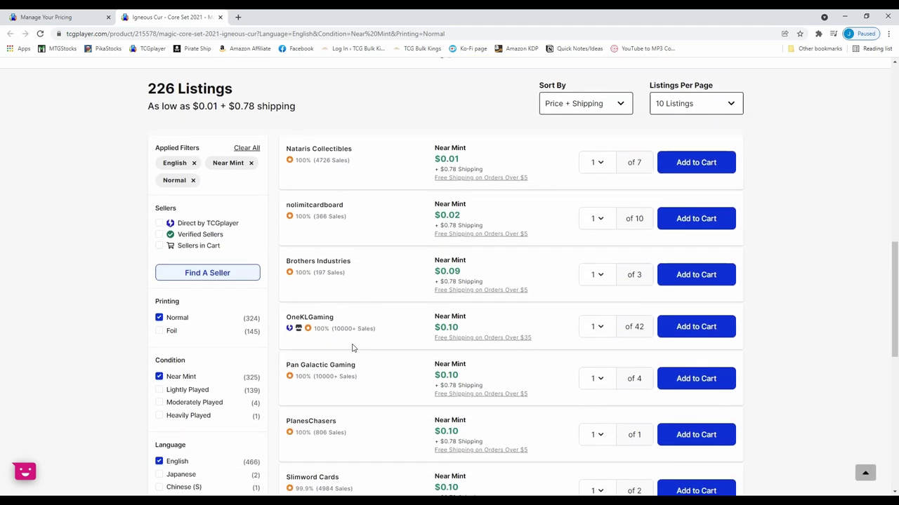
pyautogui.scroll(1, 354, 349)
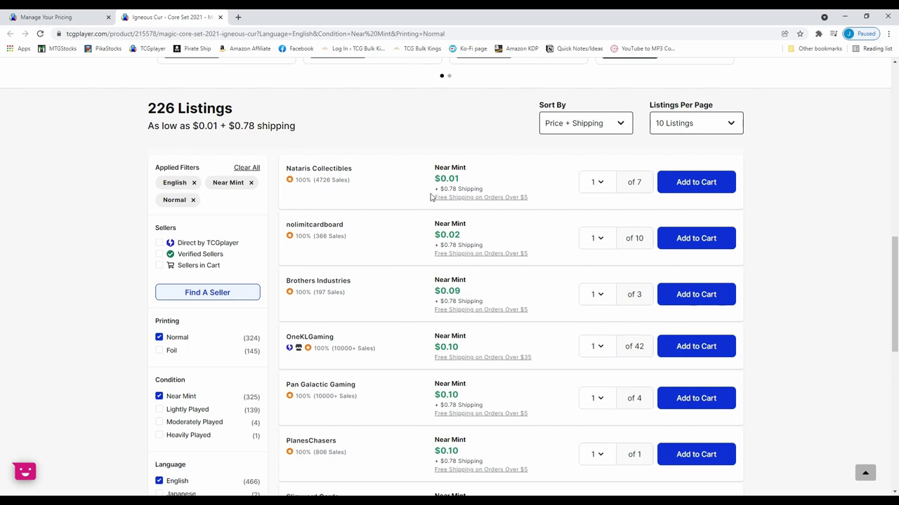
pyautogui.scroll(-2, 372, 327)
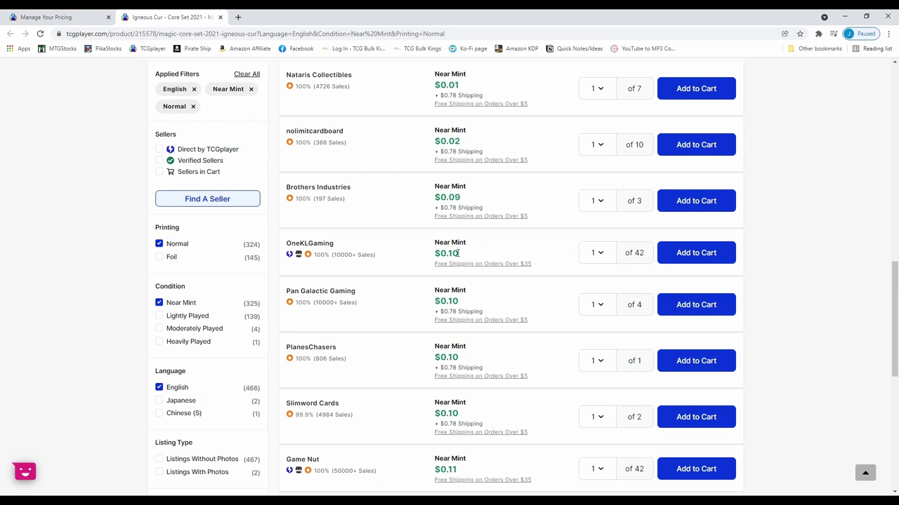
pyautogui.scroll(1, 383, 267)
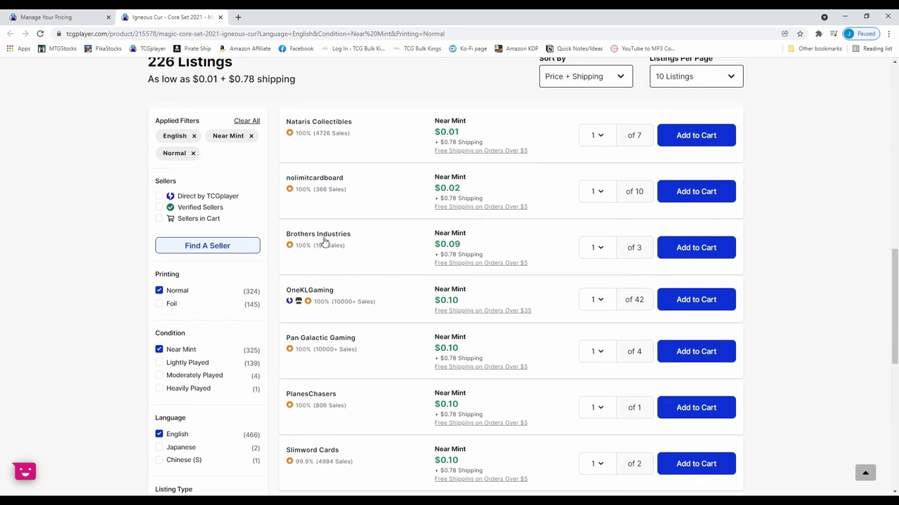
pyautogui.scroll(3, 397, 241)
pyautogui.scroll(7, 407, 309)
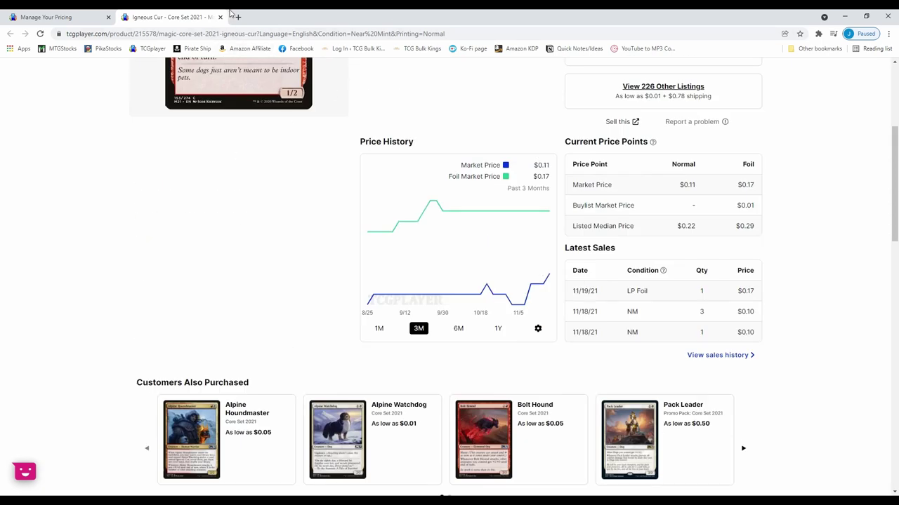
pyautogui.scroll(-9, 373, 287)
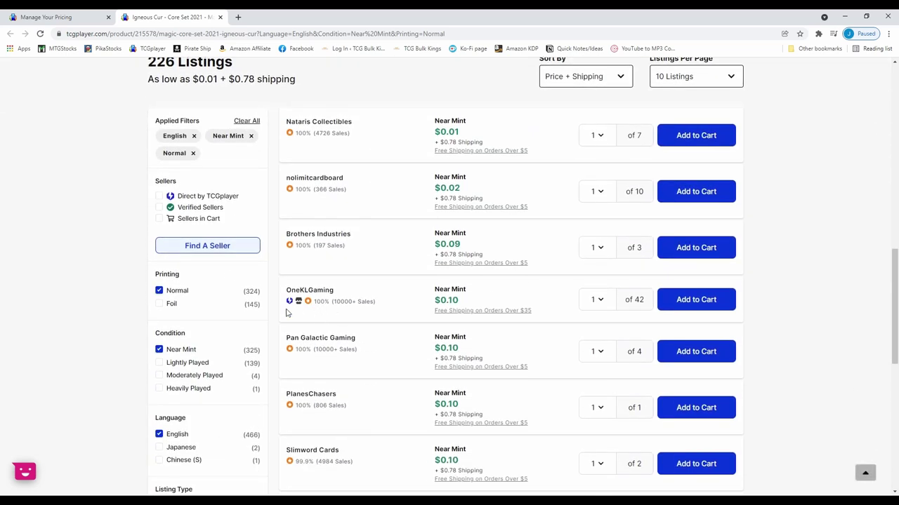
pyautogui.scroll(8, 446, 303)
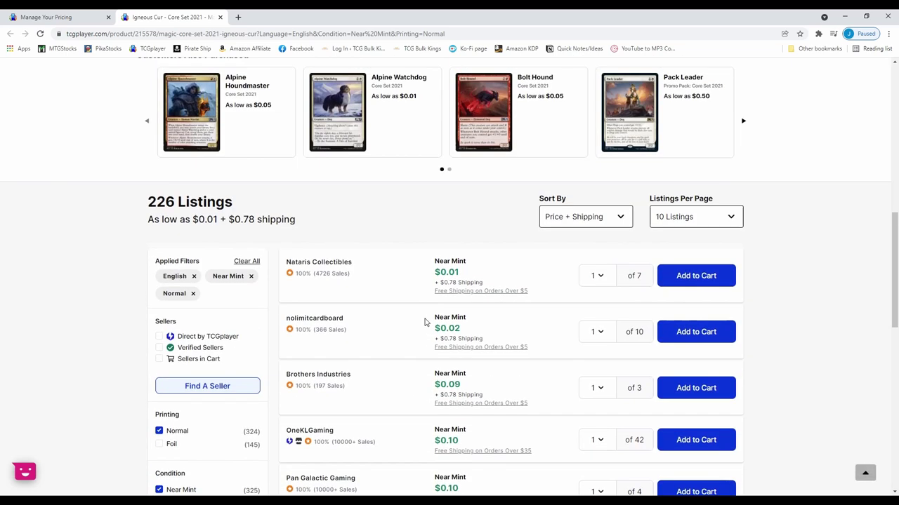
pyautogui.scroll(4, 425, 324)
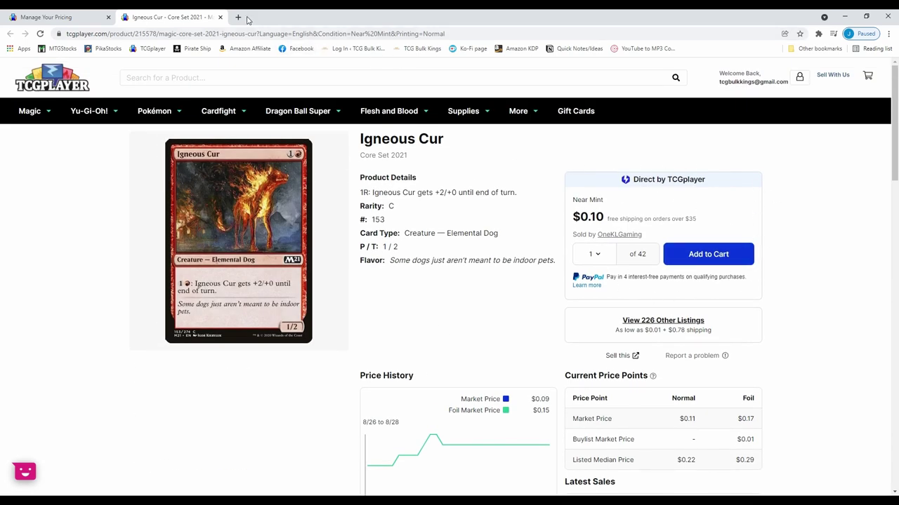
# Compare Igneous Cur's price history over the 6-month, 1-month and 3-month ranges alongside its latest sales.
pyautogui.scroll(-2, 421, 395)
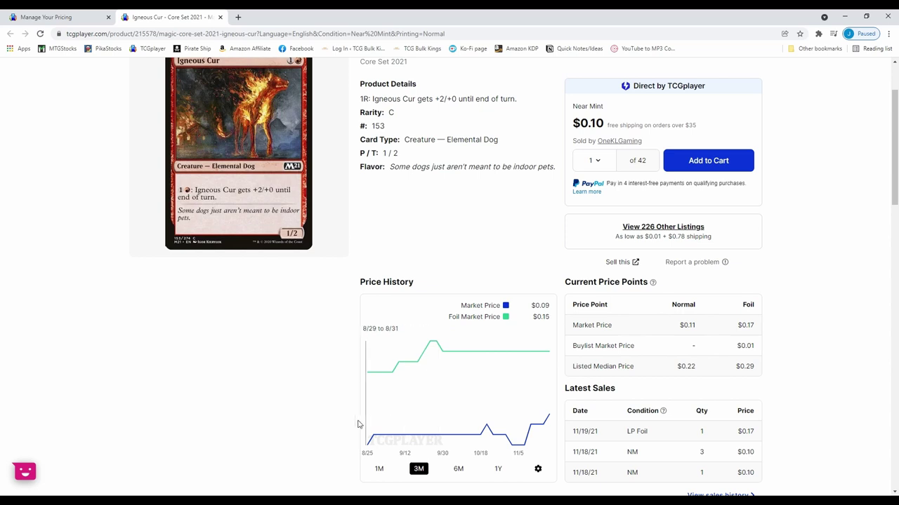
pyautogui.scroll(-1, 362, 421)
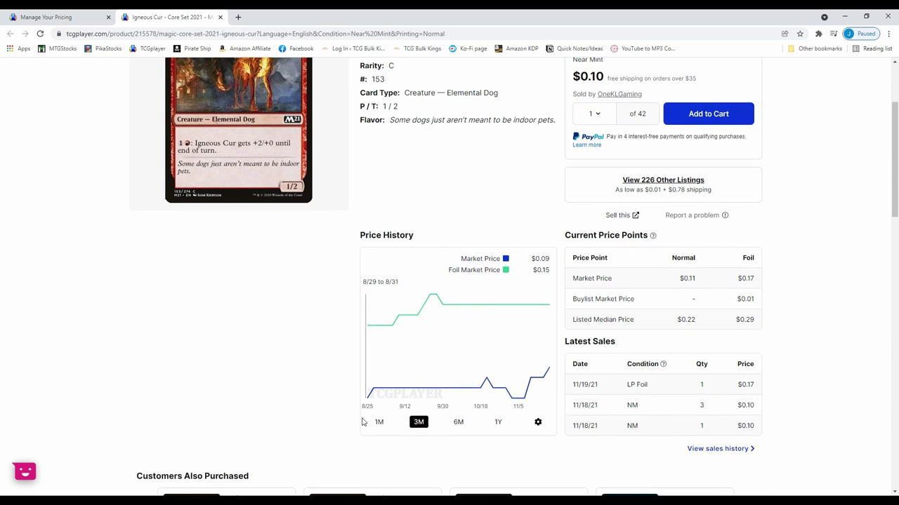
pyautogui.click(457, 422)
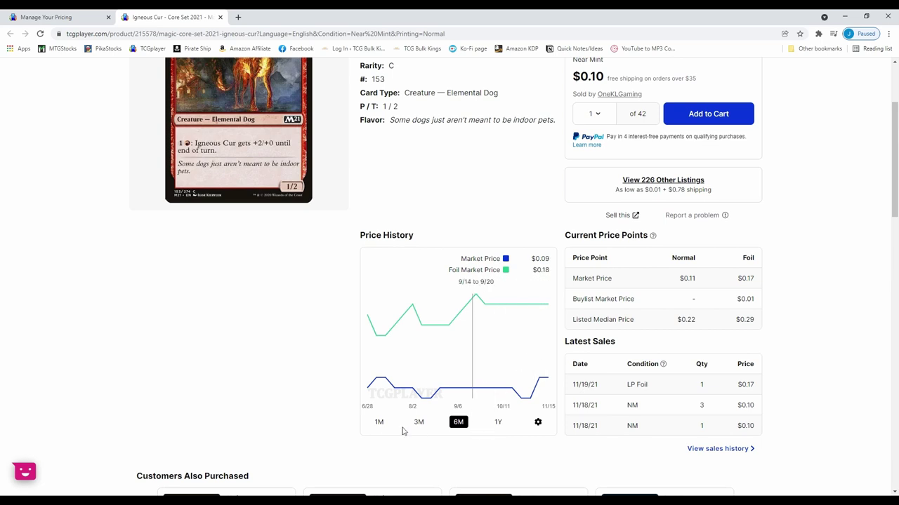
pyautogui.click(380, 424)
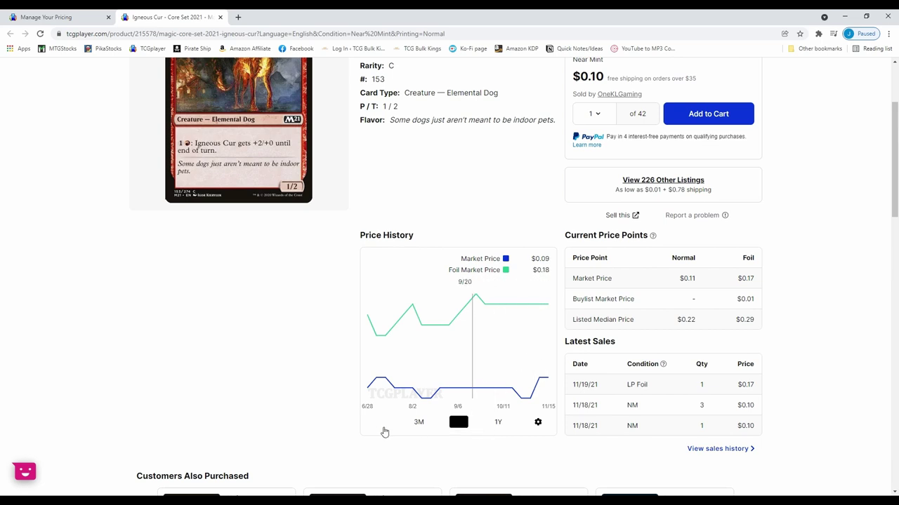
pyautogui.click(419, 423)
pyautogui.scroll(5, 323, 341)
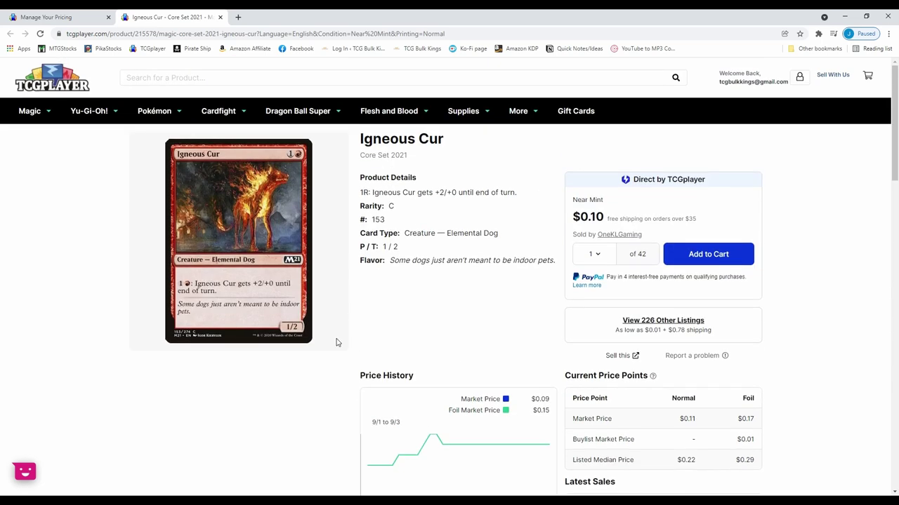
# Return to the Manage Your Pricing page and set Igneous Cur's marketplace price to $0.09.
pyautogui.hotkey('ctrl', 'shift', 'Tab')
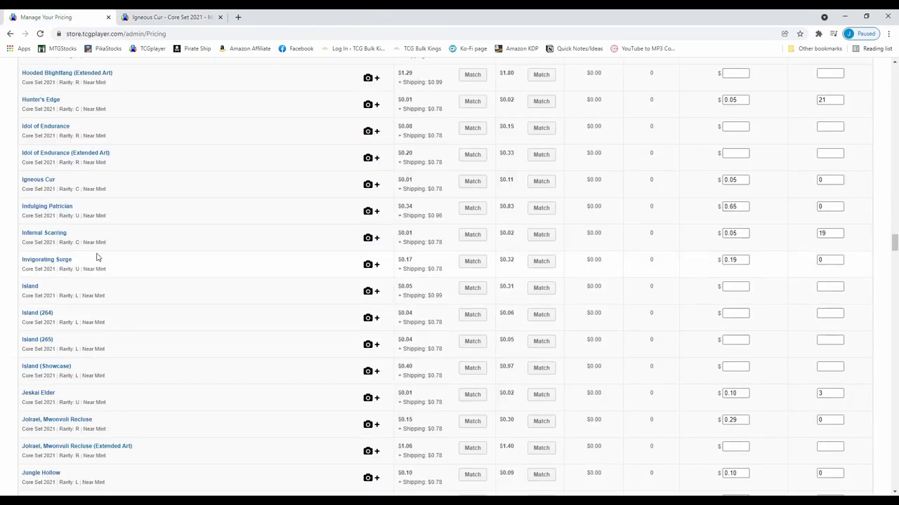
pyautogui.click(730, 181)
pyautogui.press('BackSpace')
pyautogui.write('9')
# Set the total quantities of Obsessive Stitcher and Pridemalkin to 1.
pyautogui.scroll(-5, 228, 384)
pyautogui.scroll(-3, 228, 384)
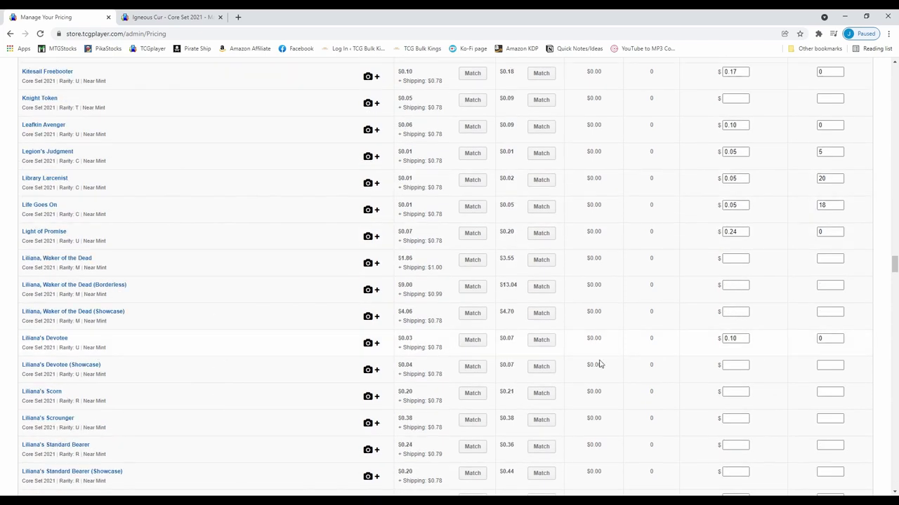
pyautogui.click(827, 340)
pyautogui.scroll(-12, 259, 373)
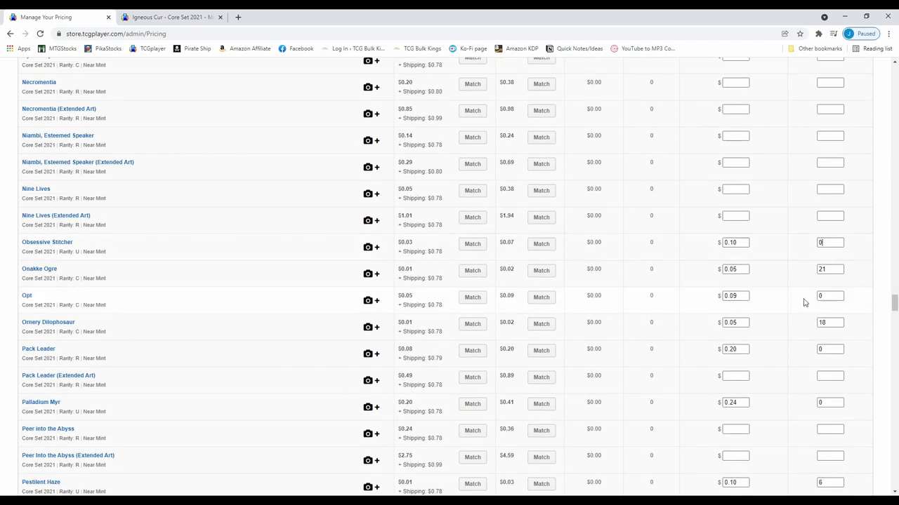
pyautogui.write('1')
pyautogui.scroll(-6, 250, 359)
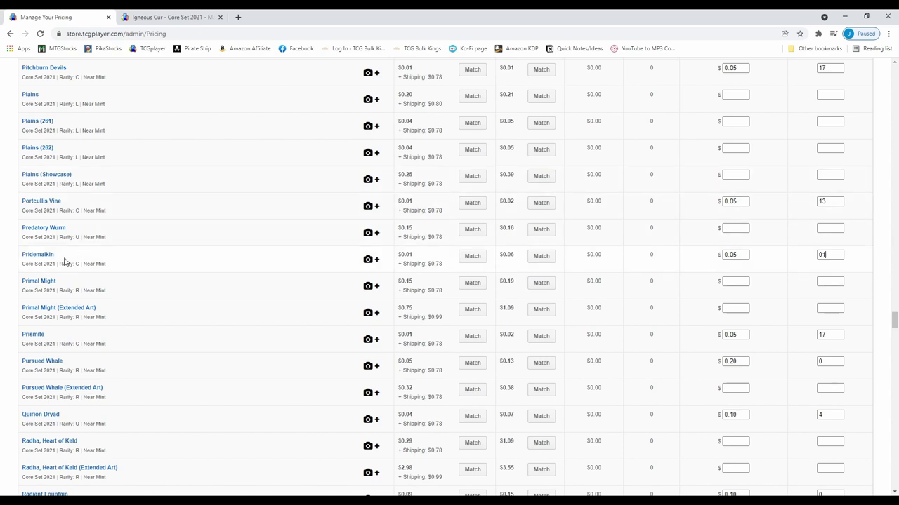
# Set Scorching Dragonfire's total quantity to 10.
pyautogui.scroll(-6, 249, 373)
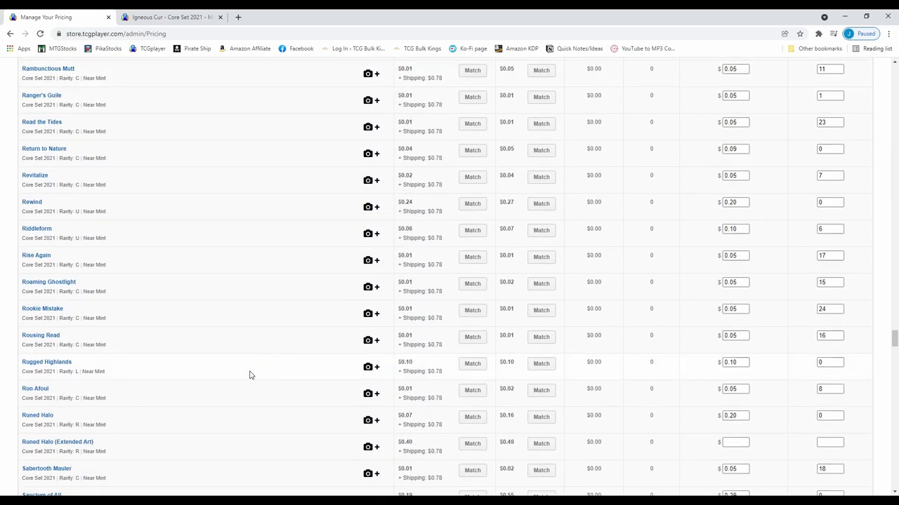
pyautogui.scroll(-3, 250, 375)
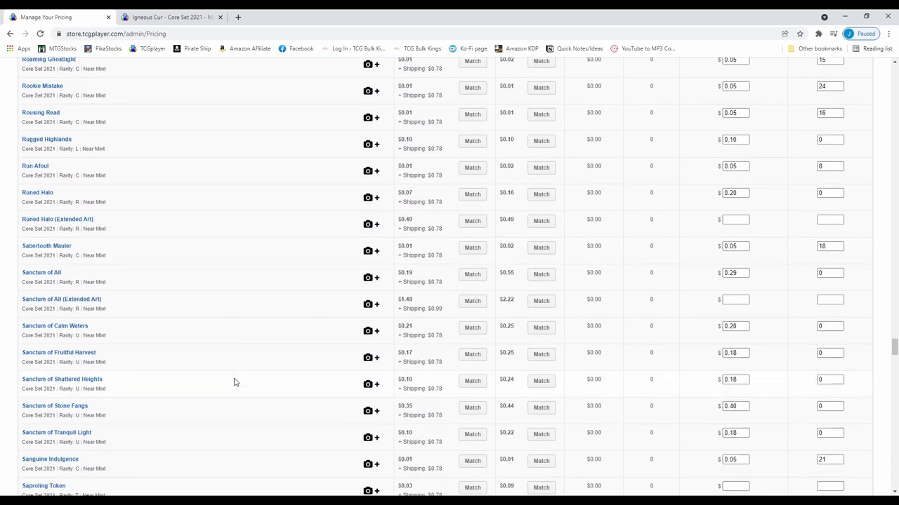
pyautogui.scroll(-1, 235, 382)
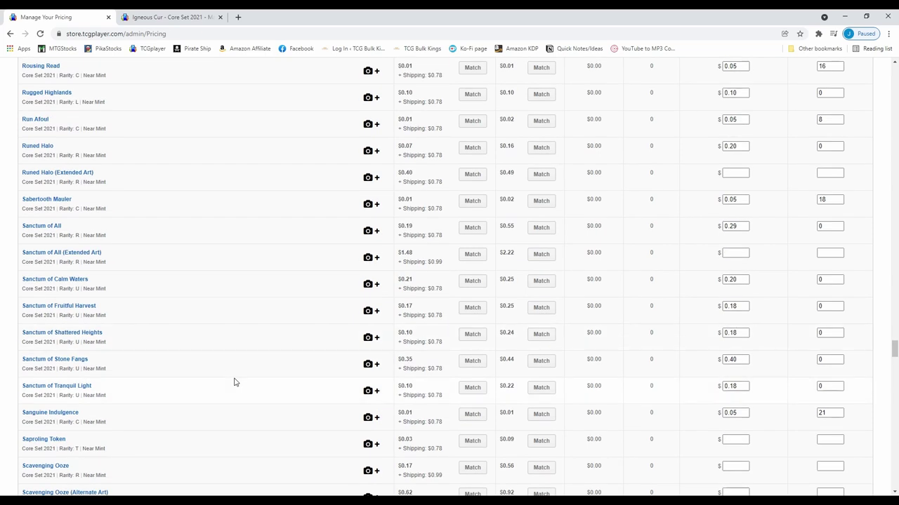
pyautogui.scroll(-5, 235, 382)
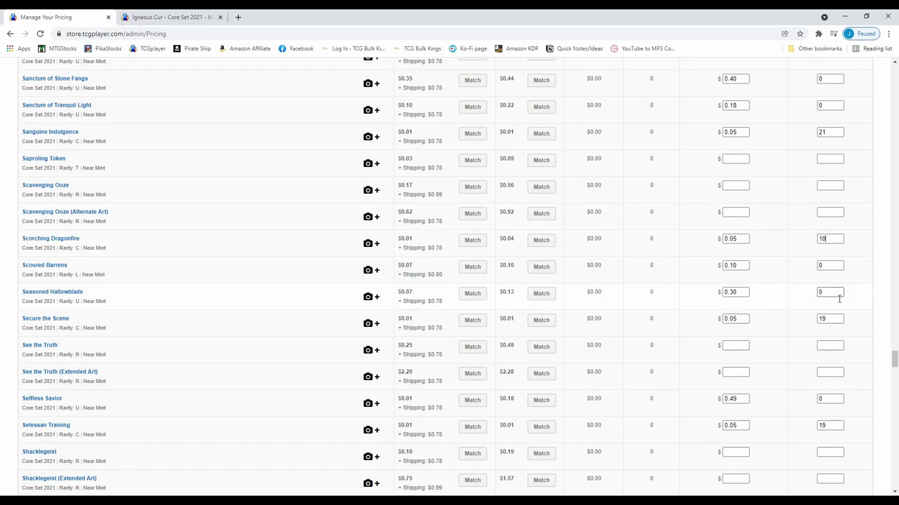
# Set Staunch Shieldmate's total quantity to 20.
pyautogui.scroll(-7, 196, 295)
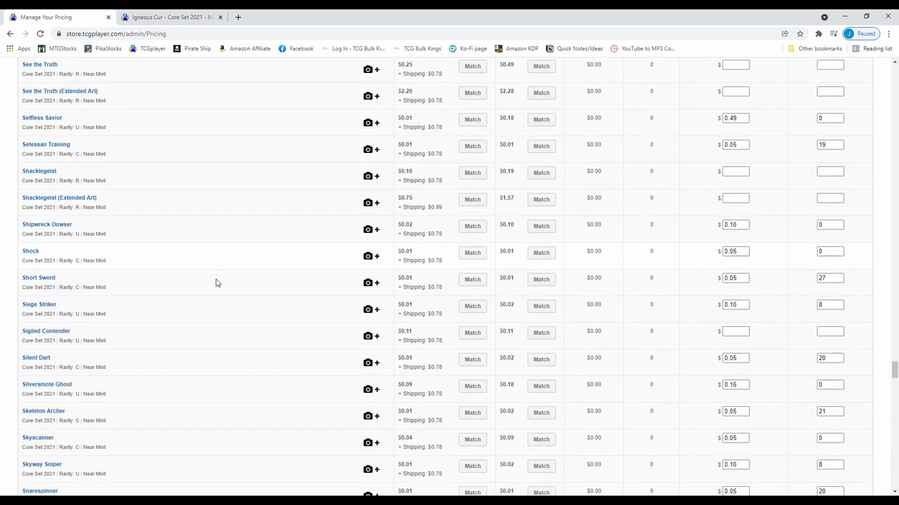
pyautogui.scroll(-6, 214, 370)
pyautogui.click(832, 257)
pyautogui.write('20')
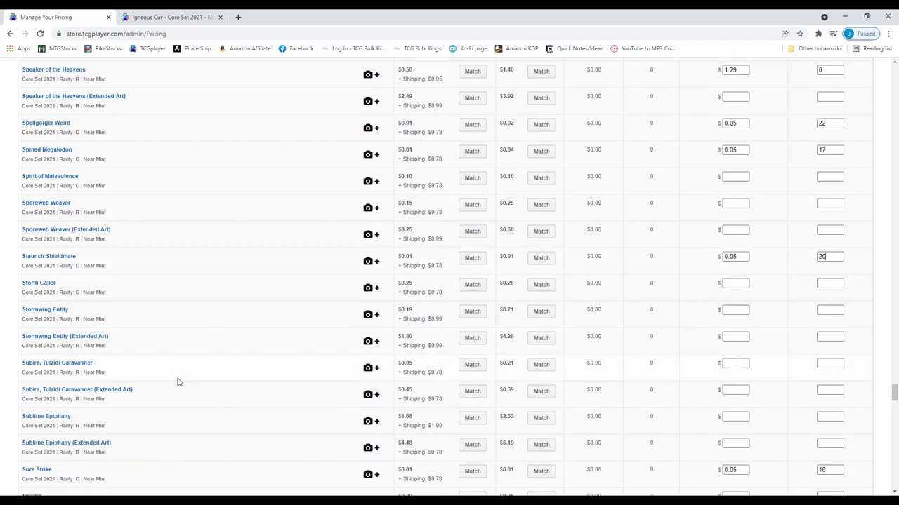
# Set Turret Ogre's total quantity to 17 and save the Core Set 2021 inventory changes.
pyautogui.scroll(-10, 837, 362)
pyautogui.doubleClick(822, 346)
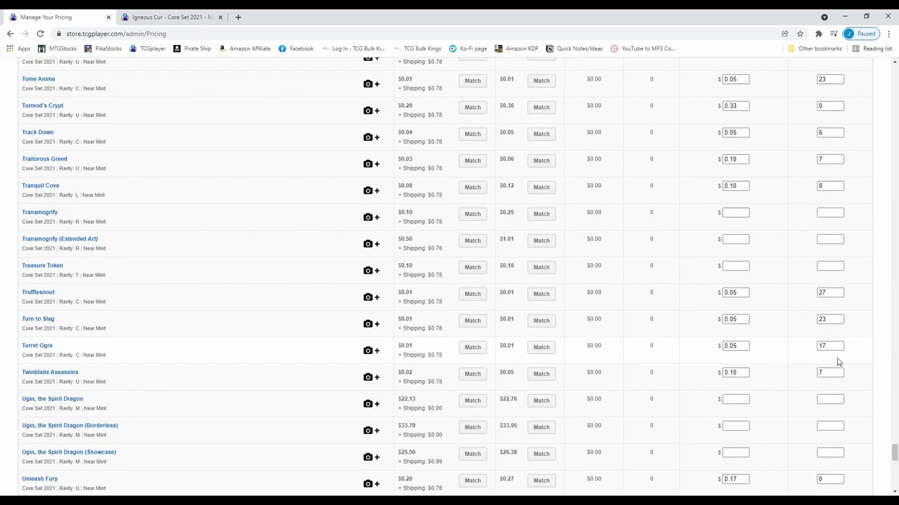
pyautogui.write('17')
pyautogui.scroll(-10, 837, 358)
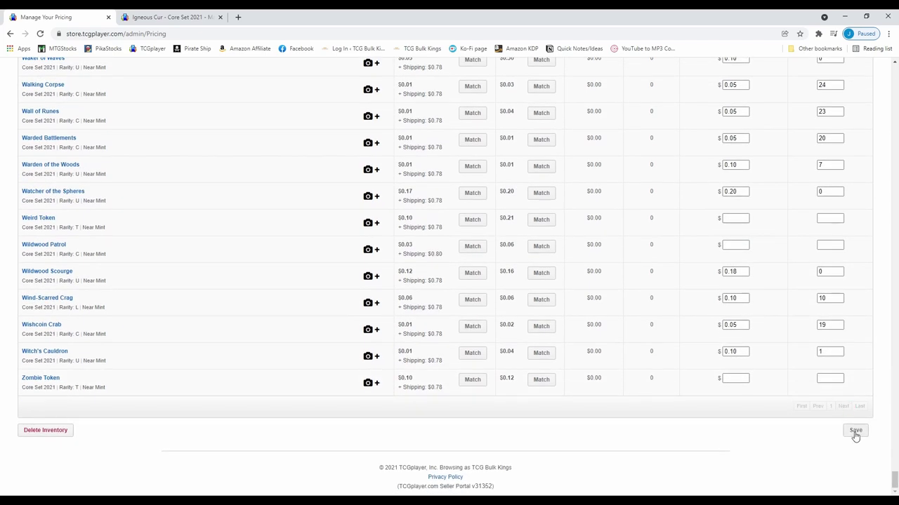
pyautogui.click(855, 430)
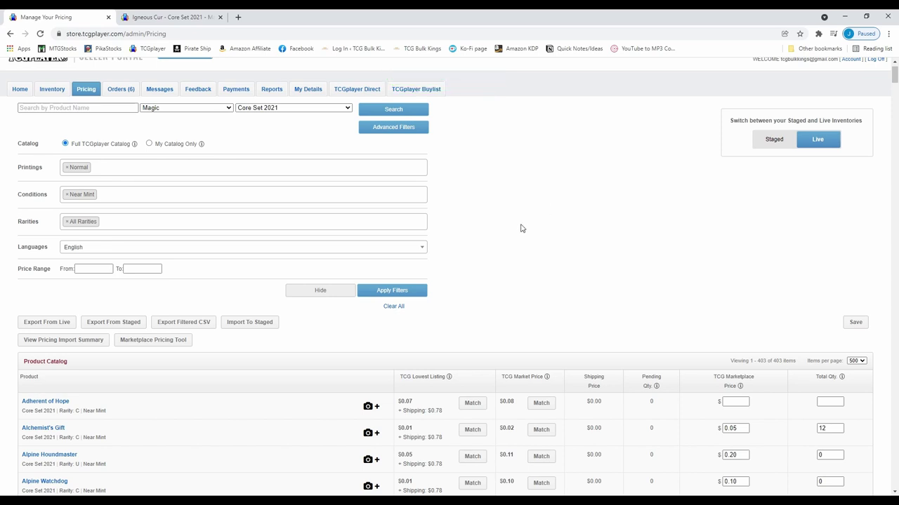
# Search the Magic catalog for the Throne of Eldraine set, keeping the Near Mint and Normal filters.
pyautogui.scroll(1, 523, 226)
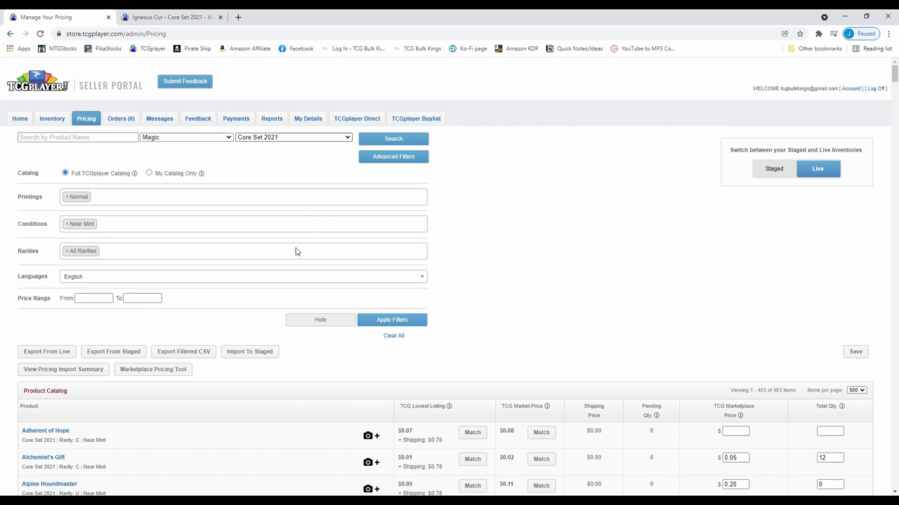
pyautogui.write('thr')
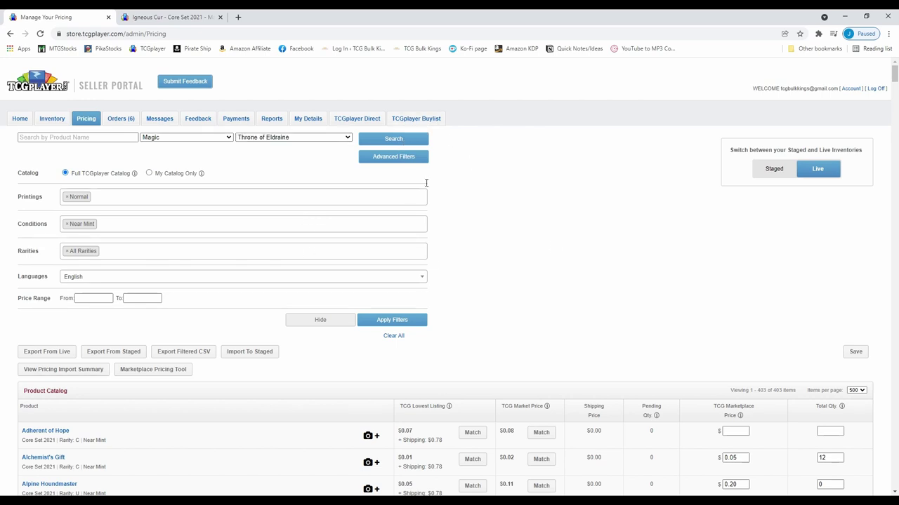
pyautogui.click(409, 141)
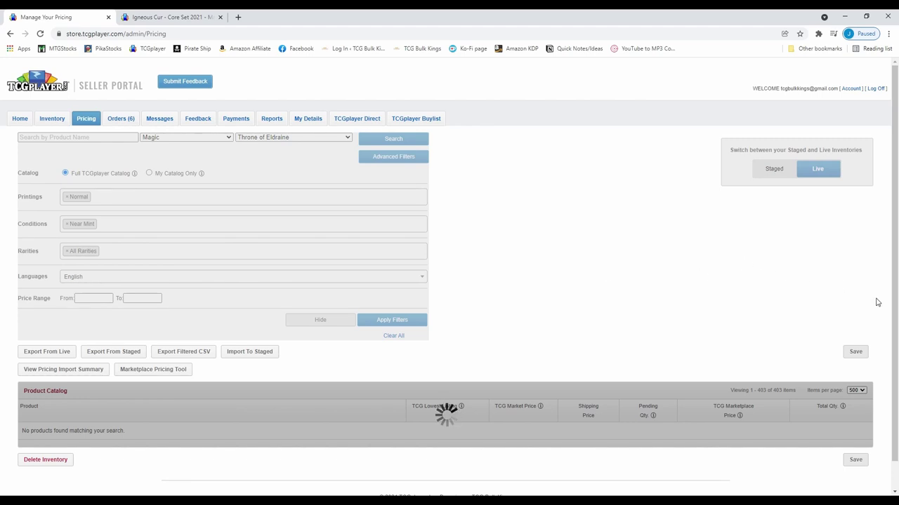
# Examine the prices and total quantities of the Throne of Eldraine cards from Acclaimed Contender to Claim the Firstborn.
pyautogui.scroll(-1, 875, 301)
pyautogui.scroll(-4, 876, 302)
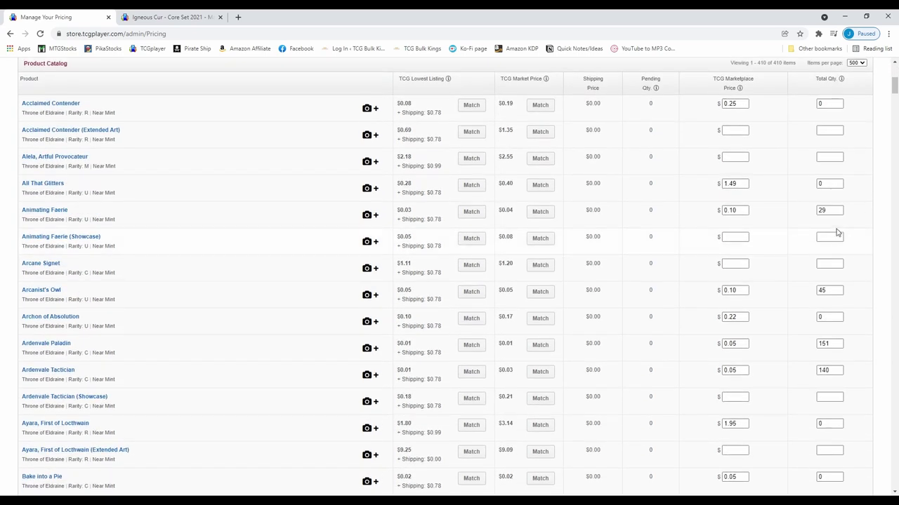
pyautogui.scroll(-2, 839, 358)
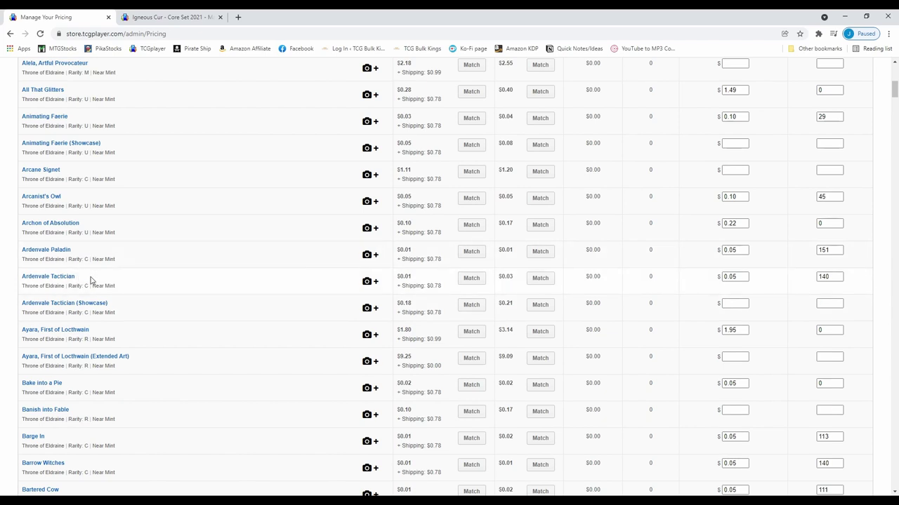
pyautogui.scroll(-4, 672, 345)
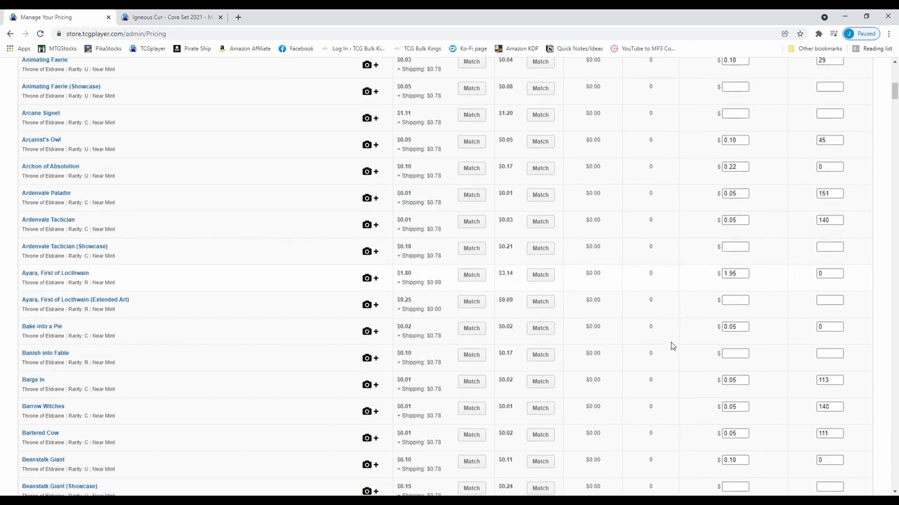
pyautogui.scroll(5, 639, 295)
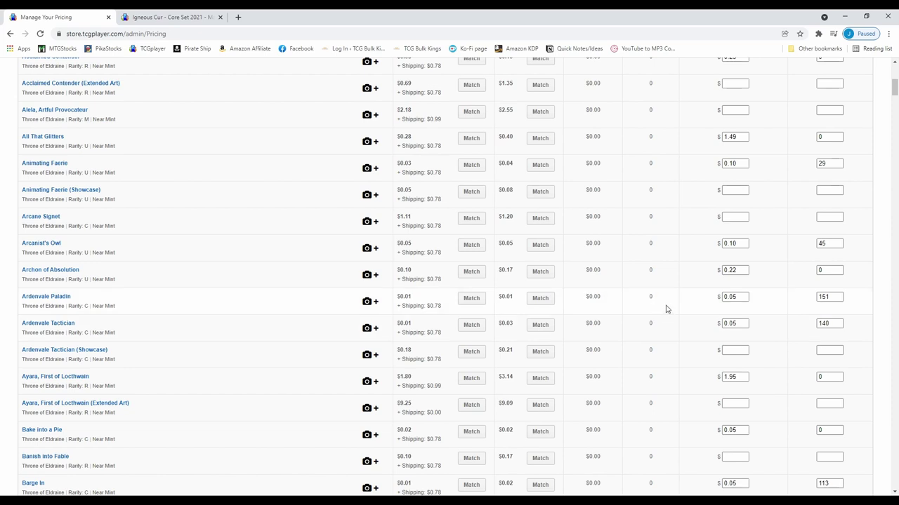
pyautogui.scroll(1, 674, 327)
pyautogui.scroll(-2, 675, 328)
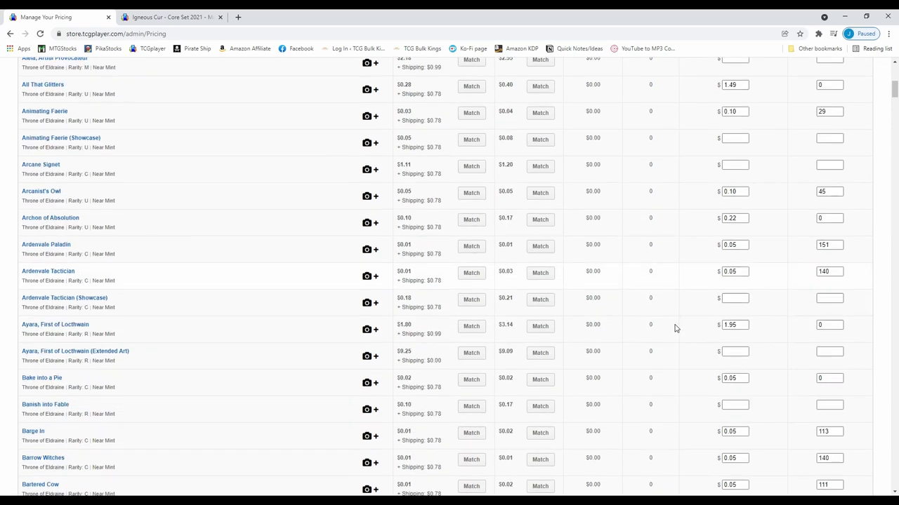
pyautogui.scroll(-1, 675, 328)
pyautogui.scroll(-5, 675, 327)
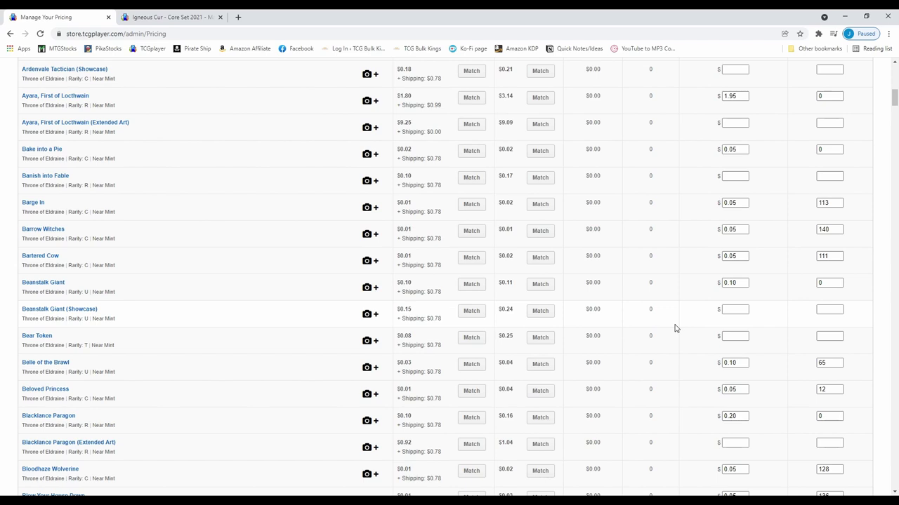
pyautogui.scroll(-4, 674, 328)
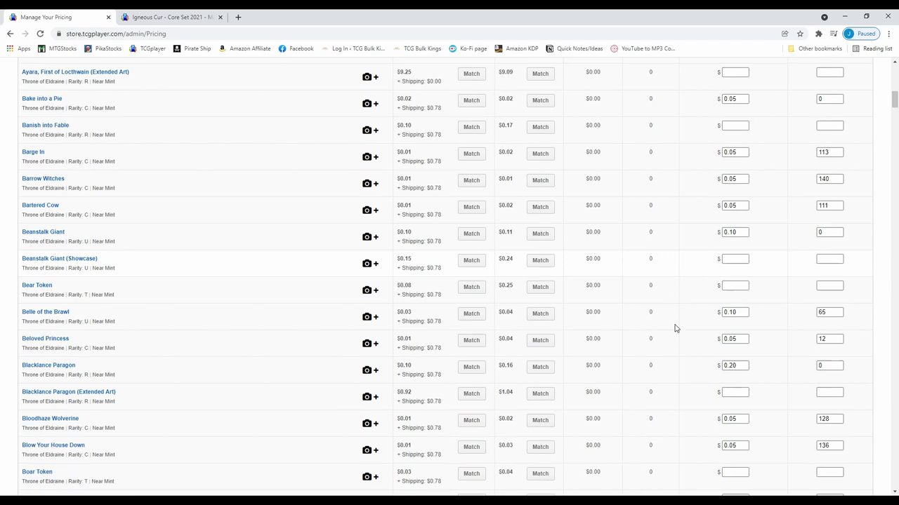
pyautogui.scroll(-3, 675, 327)
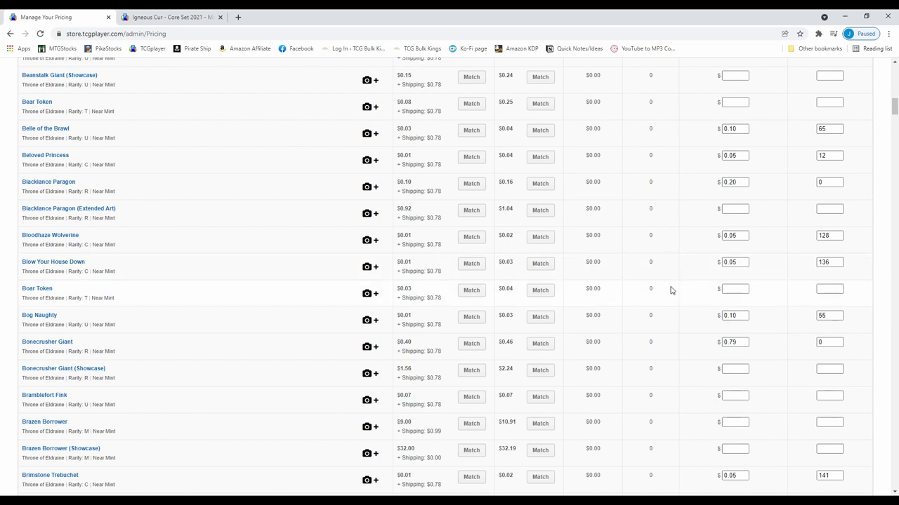
pyautogui.scroll(-2, 670, 290)
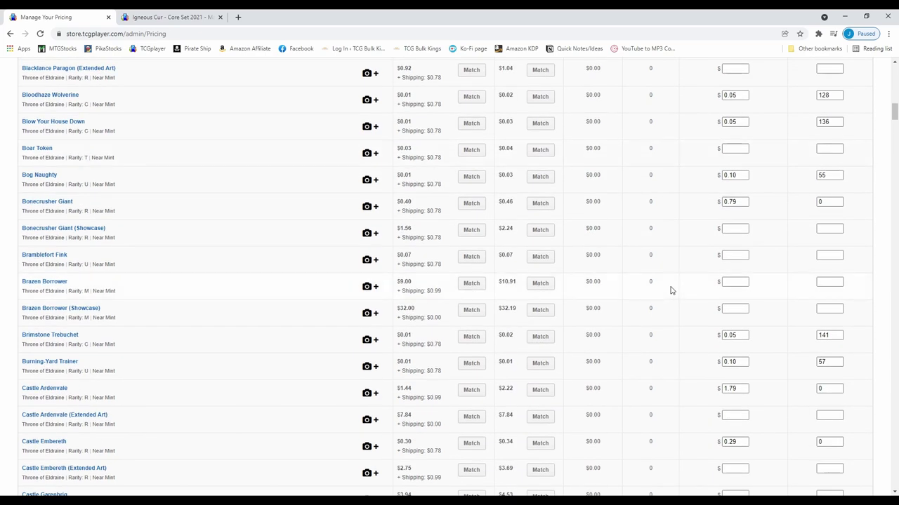
pyautogui.scroll(-6, 671, 290)
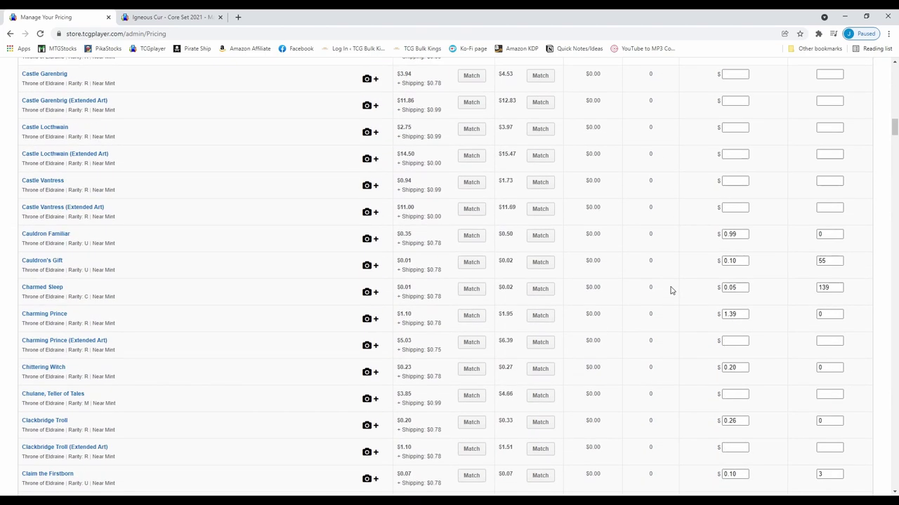
pyautogui.scroll(-1, 670, 290)
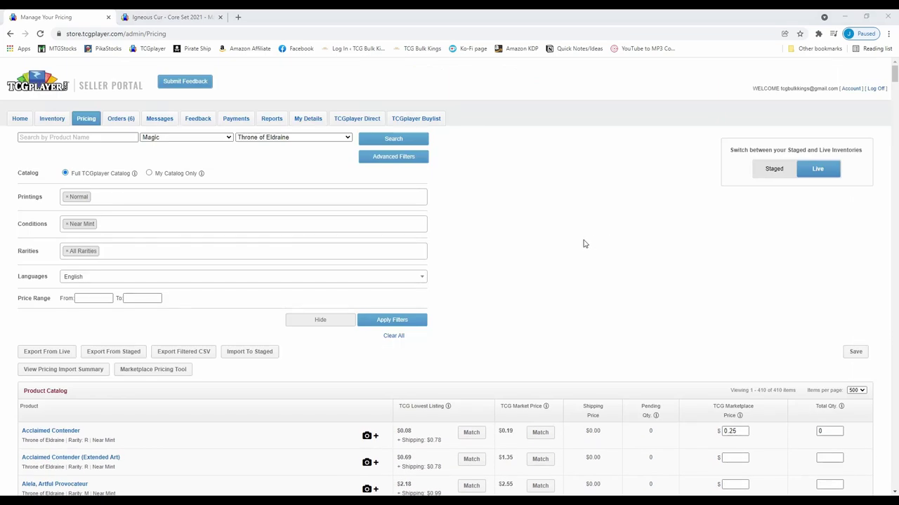